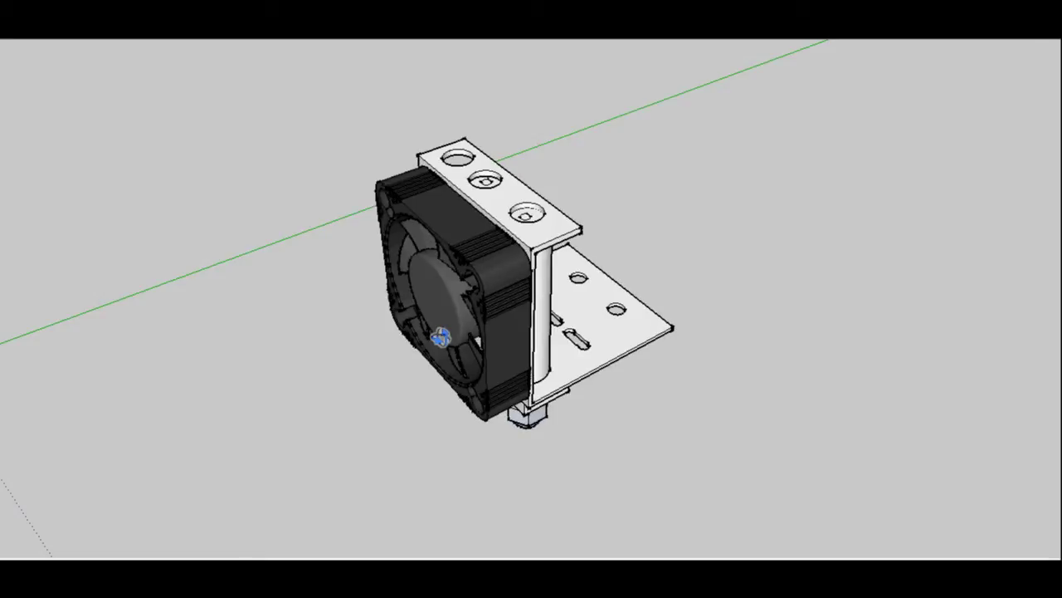
Move the fan component left, beside the bracket, to expose its vent slots and hex nuts.
{"action": "mouse_move", "coordinate": [473, 304]}
{"action": "left_mouse_down"}
{"action": "mouse_move", "coordinate": [338, 231]}
{"action": "mouse_move", "coordinate": [327, 206]}
{"action": "mouse_move", "coordinate": [408, 193]}
{"action": "mouse_move", "coordinate": [646, 231]}
{"action": "mouse_move", "coordinate": [562, 220]}
{"action": "left_mouse_up"}
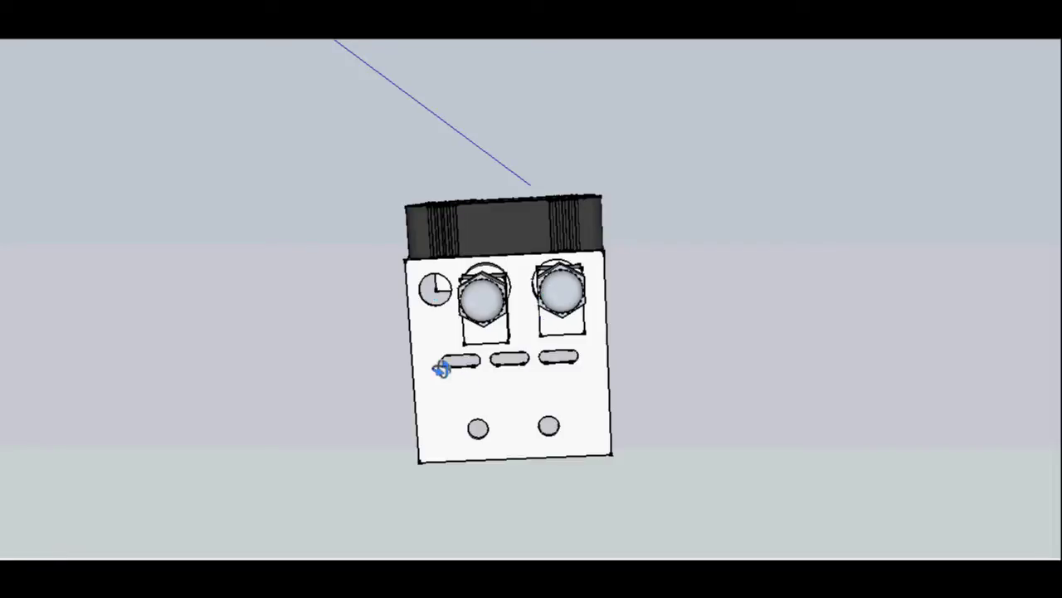
{"action": "mouse_move", "coordinate": [569, 265]}
{"action": "left_mouse_down"}
{"action": "mouse_move", "coordinate": [522, 230]}
{"action": "mouse_move", "coordinate": [469, 263]}
{"action": "mouse_move", "coordinate": [377, 419]}
{"action": "mouse_move", "coordinate": [414, 349]}
{"action": "mouse_move", "coordinate": [485, 277]}
{"action": "mouse_move", "coordinate": [449, 412]}
{"action": "mouse_move", "coordinate": [616, 470]}
{"action": "mouse_move", "coordinate": [797, 486]}
{"action": "mouse_move", "coordinate": [582, 333]}
{"action": "left_mouse_up"}
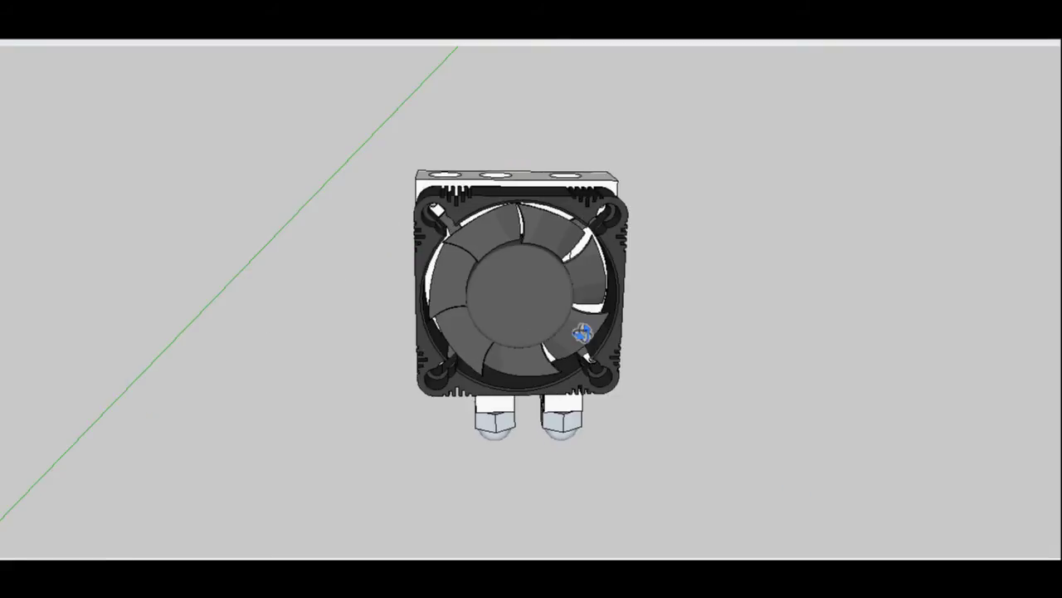
{"action": "key", "text": "space"}
{"action": "left_click", "coordinate": [525, 278]}
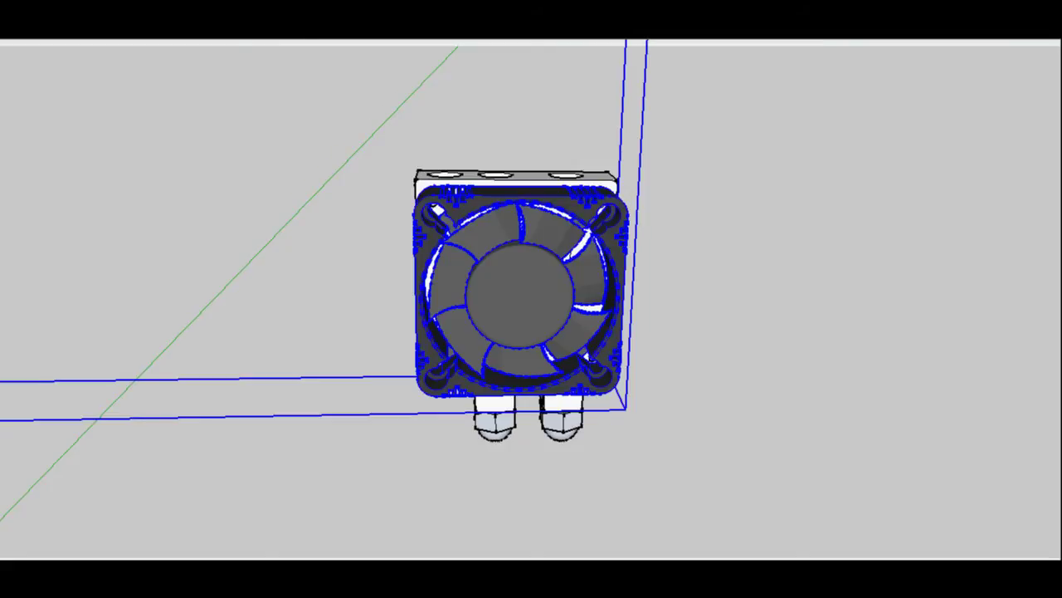
{"action": "key", "text": "m"}
{"action": "left_click", "coordinate": [483, 304]}
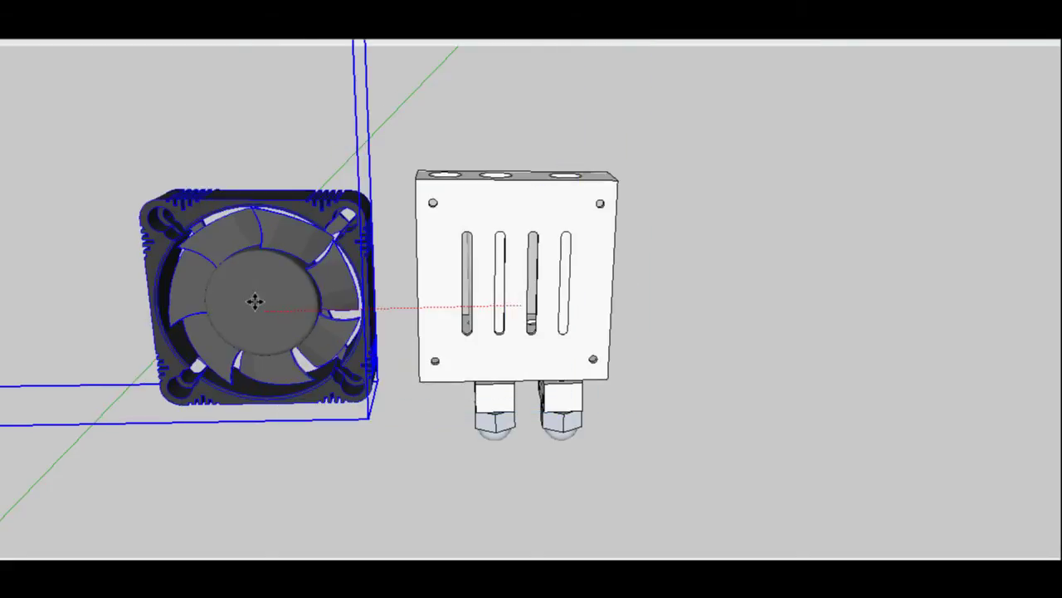
{"action": "left_click", "coordinate": [211, 308]}
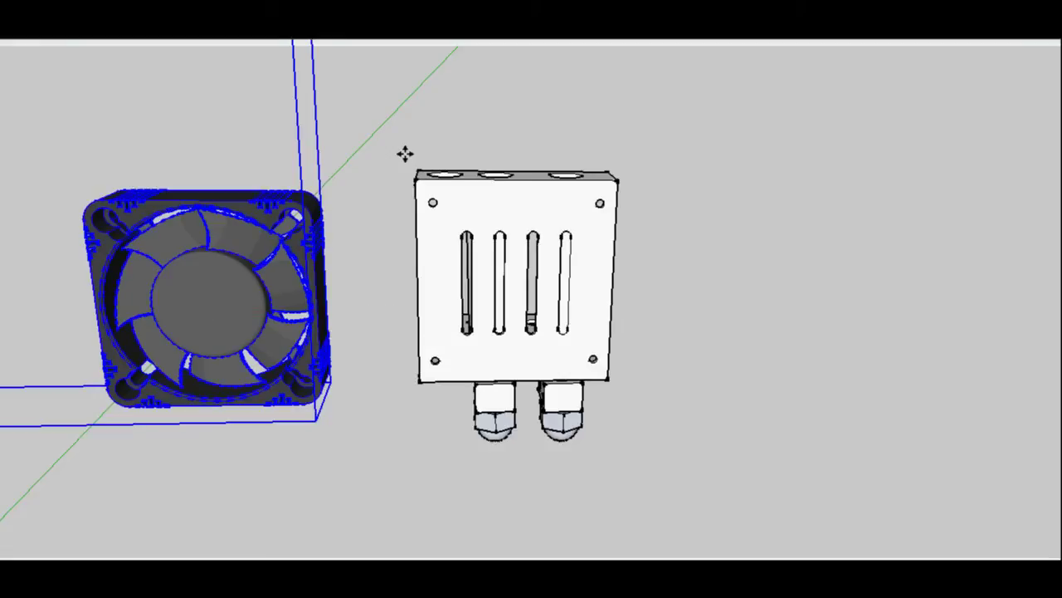
{"action": "left_click", "coordinate": [344, 41]}
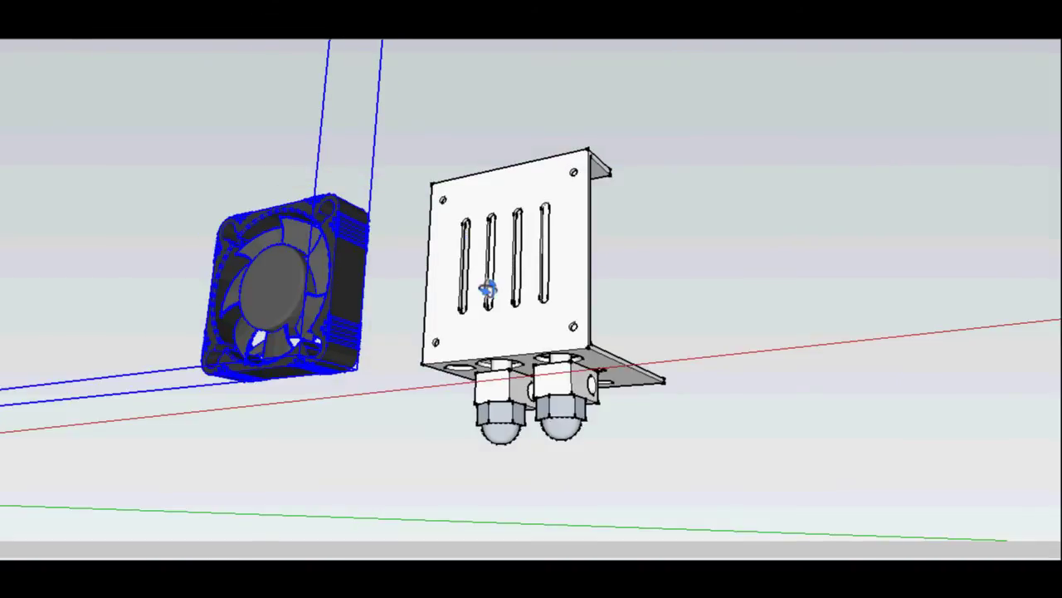
{"action": "left_click", "coordinate": [484, 124]}
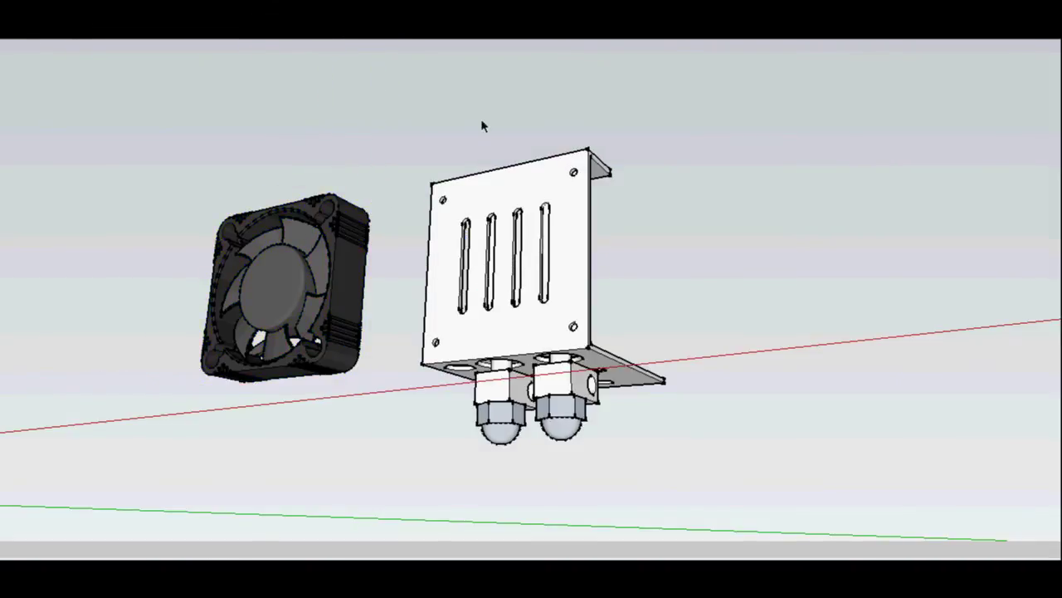